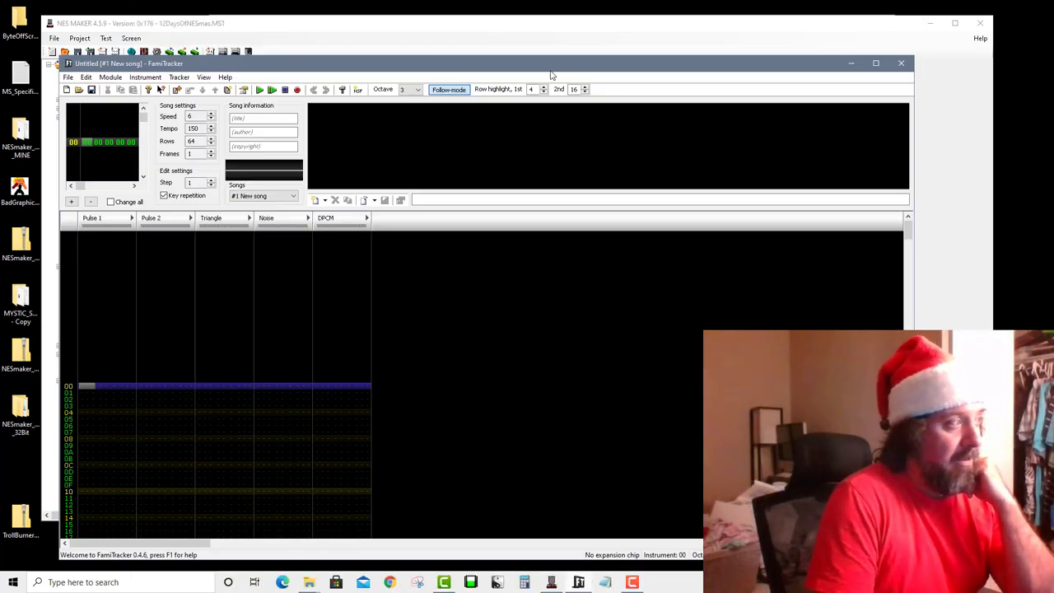
# Move the FamiTracker window, with its blank untitled song, over the NES Maker project.
pyautogui.moveTo(550, 74); pyautogui.dragTo(564, 56)
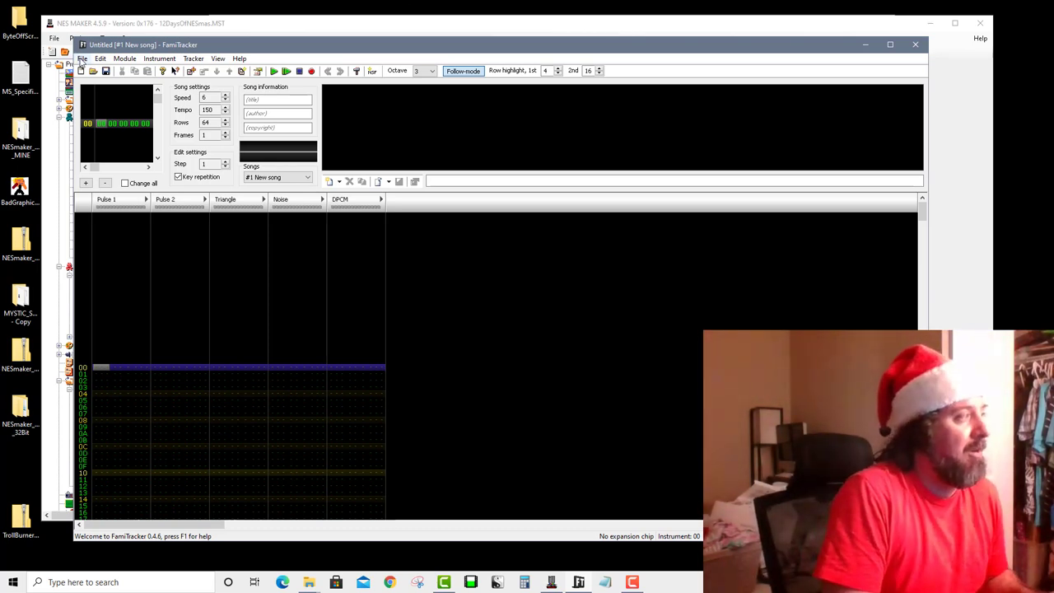
# In File > Configuration's MIDI settings, choose Arturia MiniLab mkII as the input device and confirm.
pyautogui.click(83, 58)
pyautogui.click(152, 178)
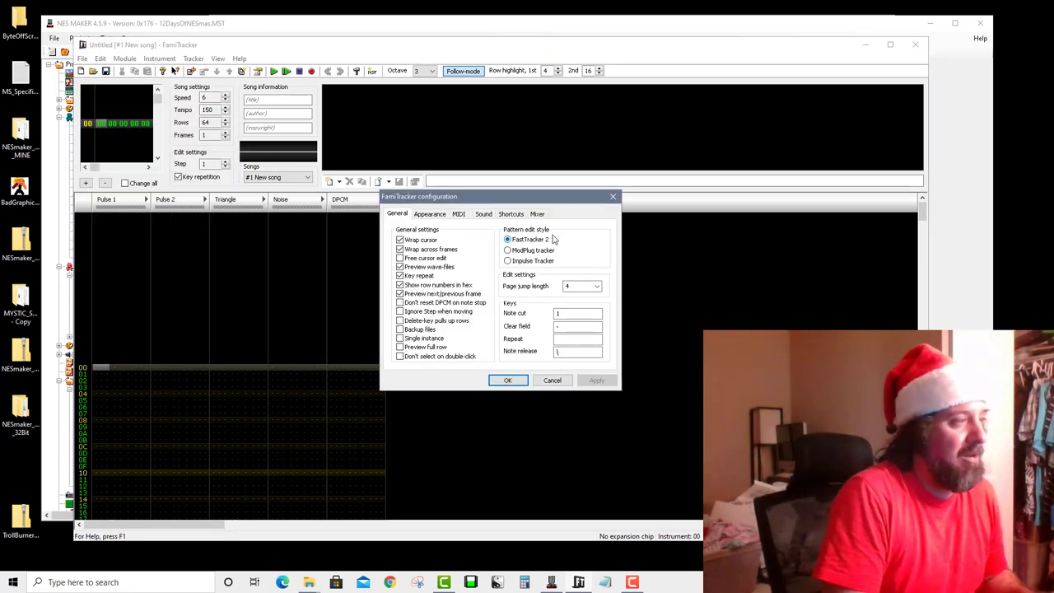
pyautogui.click(459, 214)
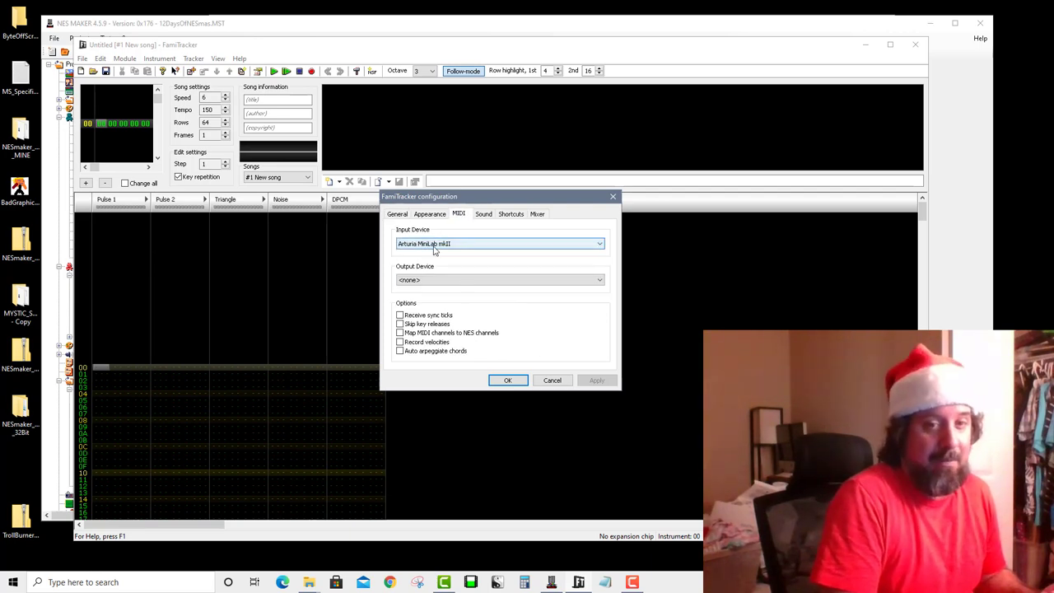
pyautogui.click(506, 381)
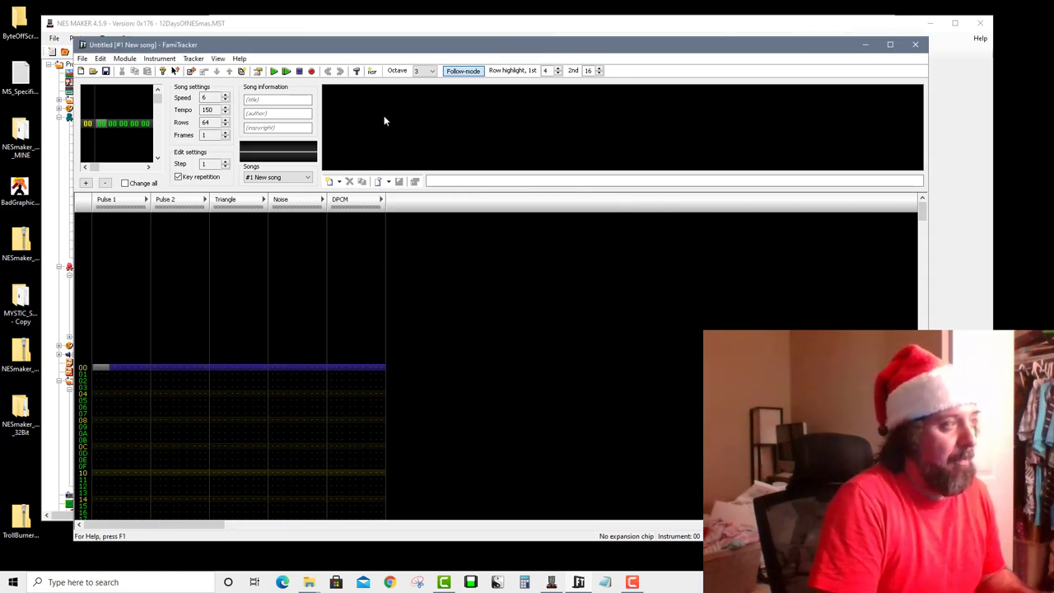
pyautogui.click(311, 72)
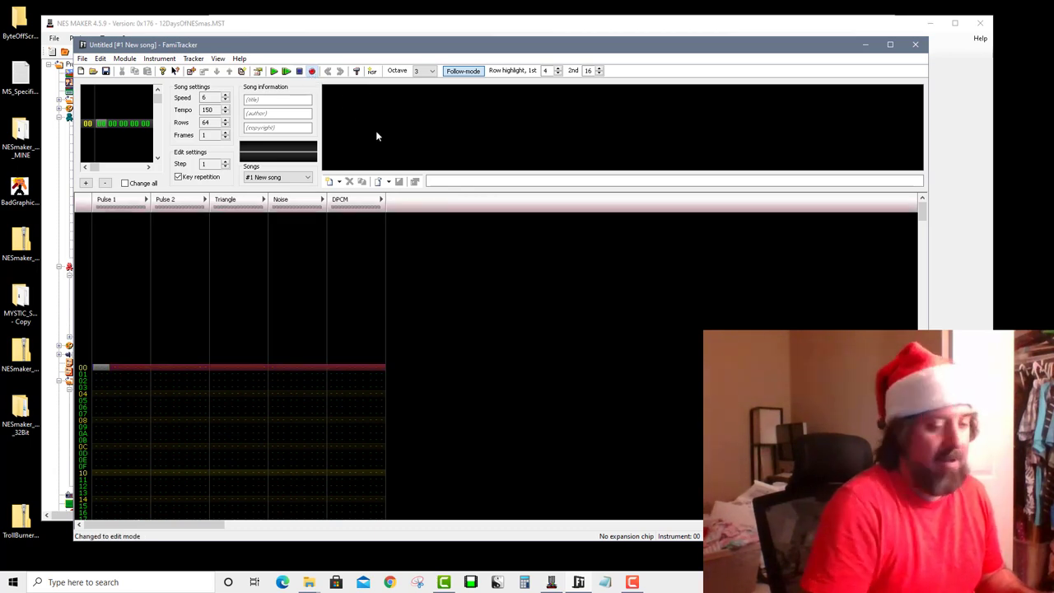
pyautogui.press('c')
pyautogui.press('d')
pyautogui.press('x')
pyautogui.press('s')
pyautogui.press('z')
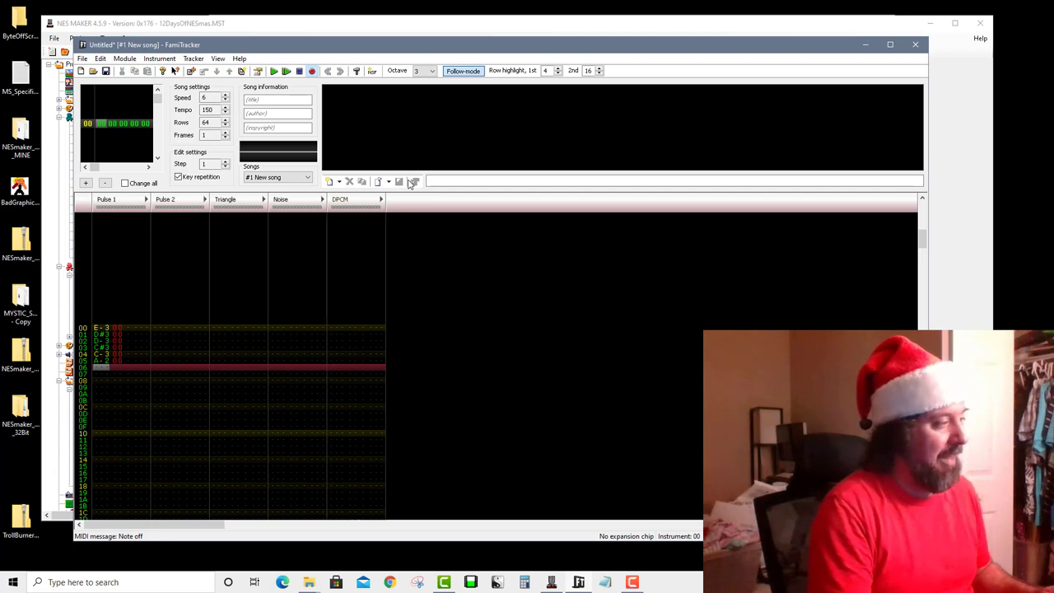
pyautogui.press('BackSpace')
pyautogui.press('BackSpace')
pyautogui.press('BackSpace')
pyautogui.press('BackSpace')
pyautogui.press('BackSpace')
pyautogui.press('BackSpace')
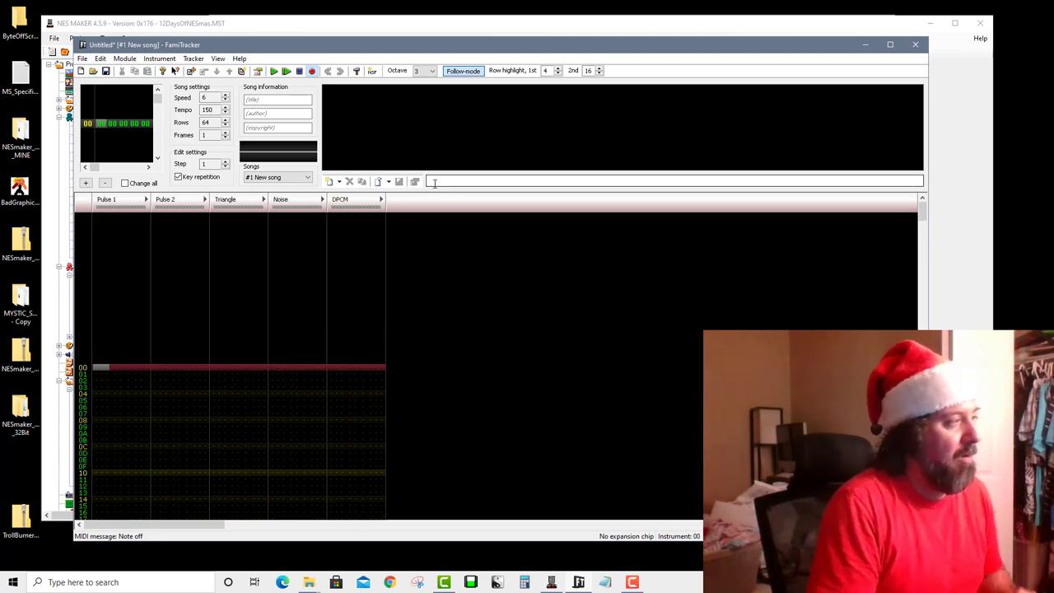
pyautogui.click(312, 72)
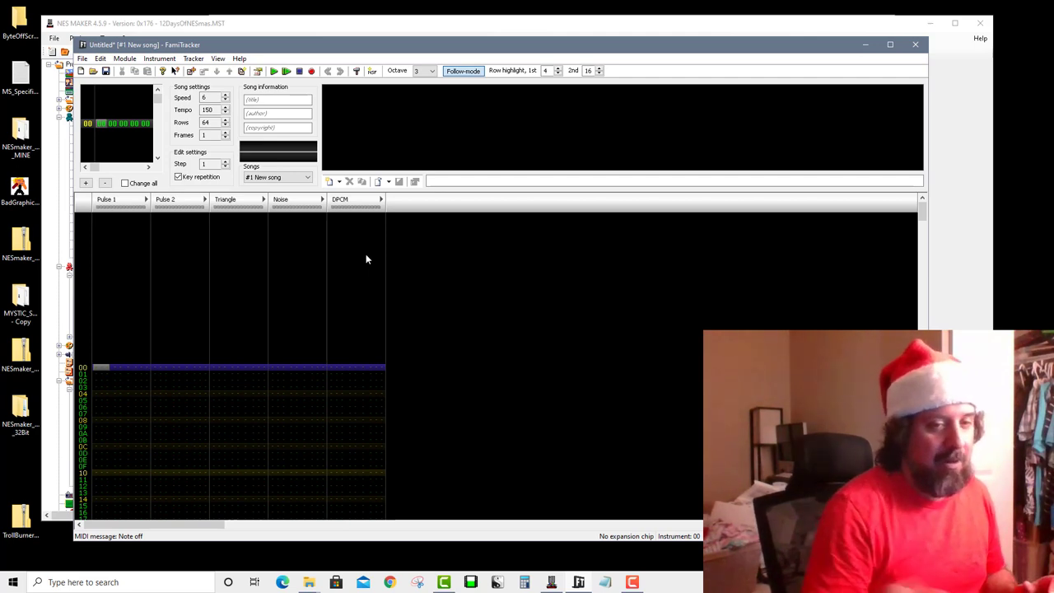
# Add instrument 00, rename it simpleDrum, and open its 2A03 instrument editor.
pyautogui.click(329, 183)
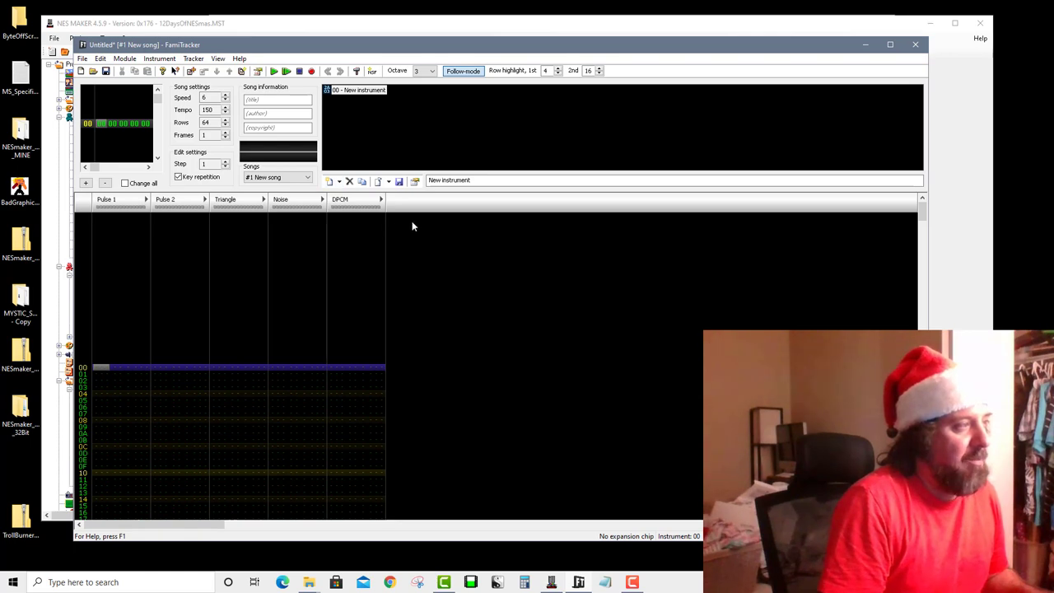
pyautogui.moveTo(471, 178); pyautogui.dragTo(298, 164)
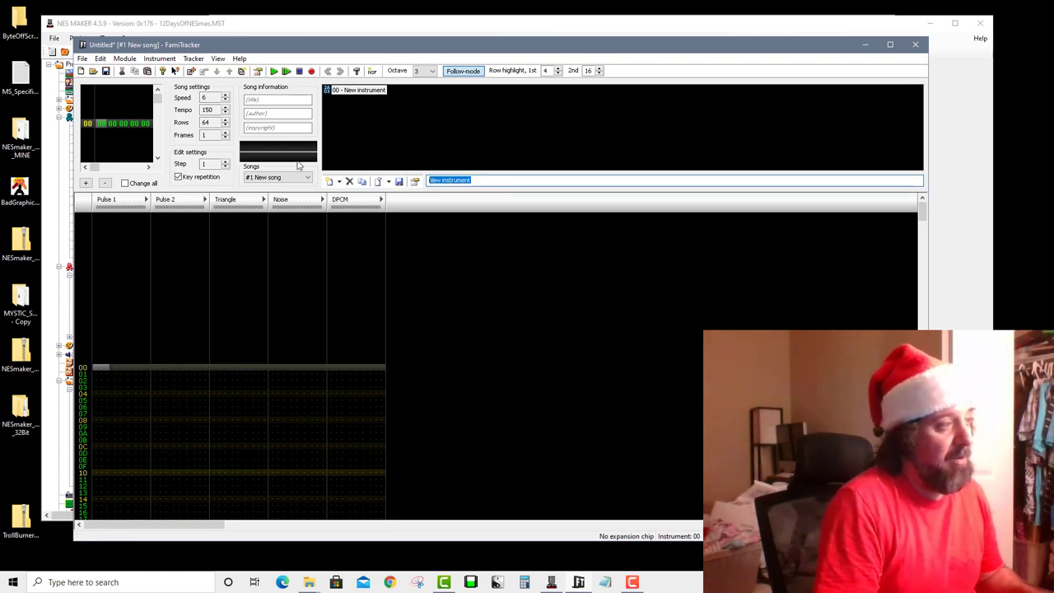
pyautogui.write('simpeDrum')
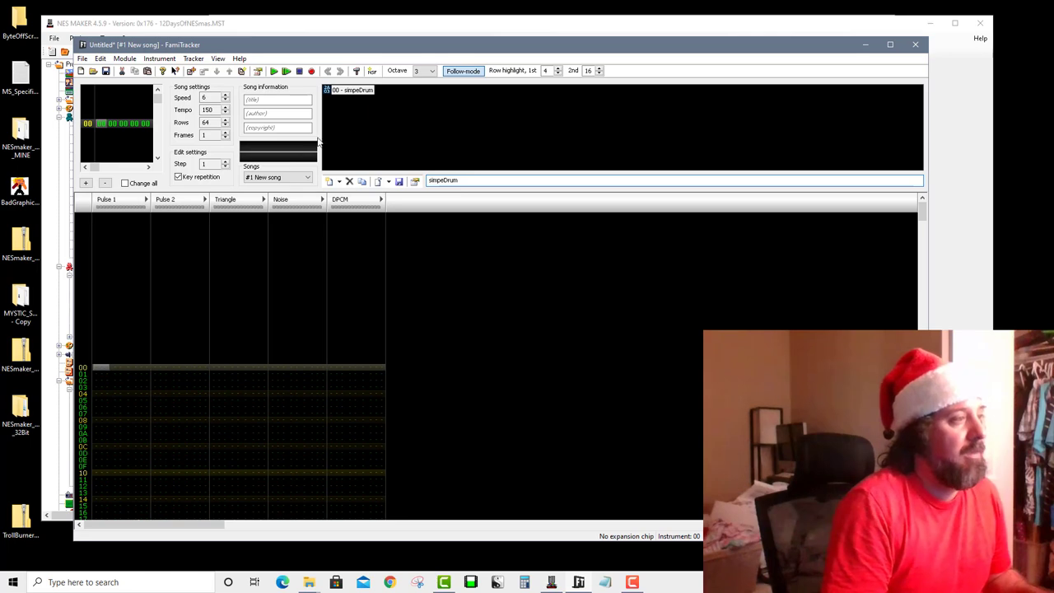
pyautogui.press('Return')
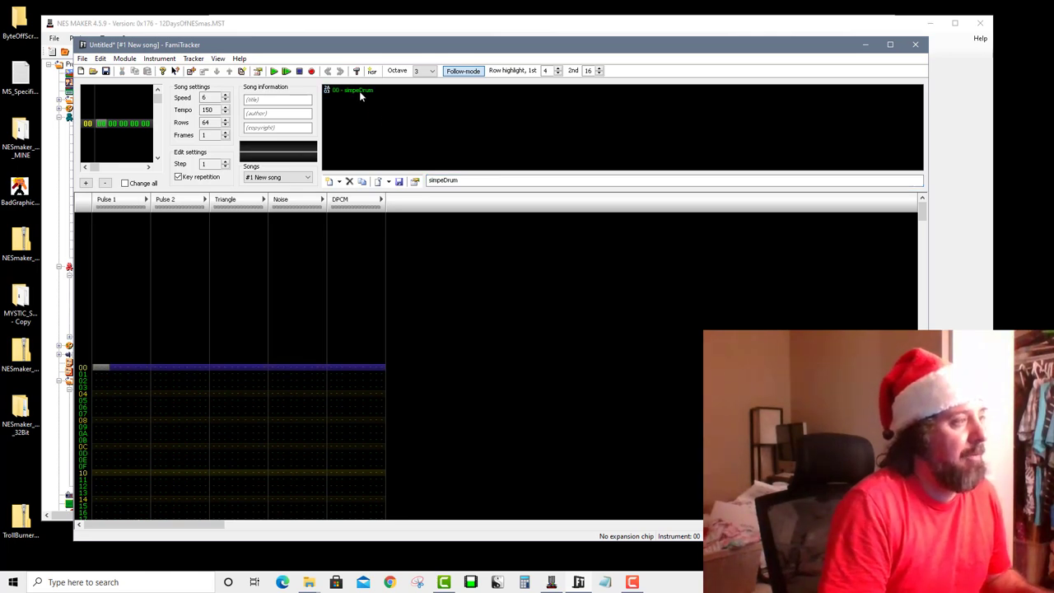
pyautogui.click(437, 181)
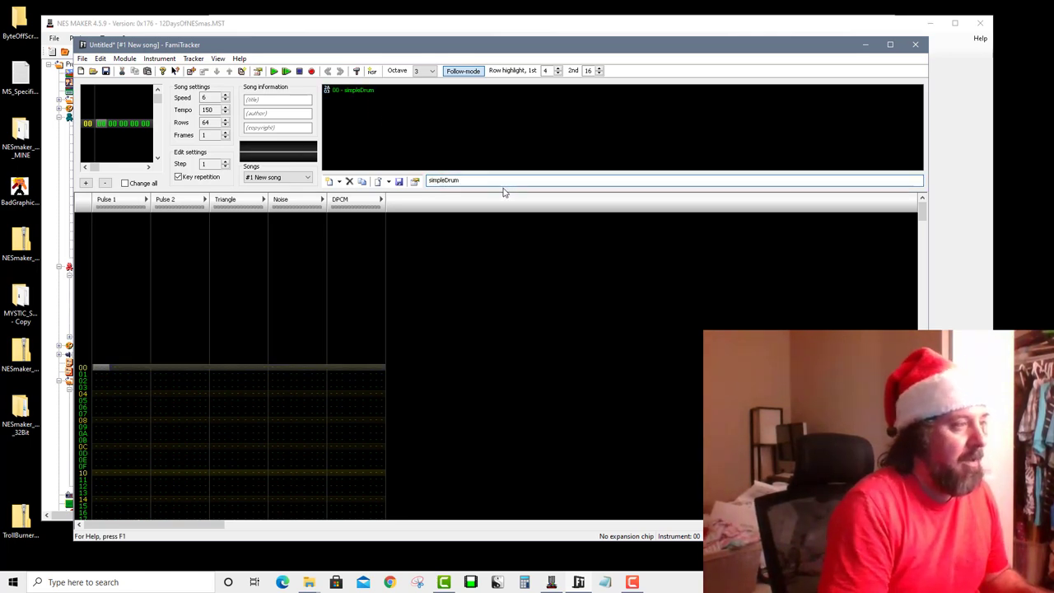
pyautogui.press('Return')
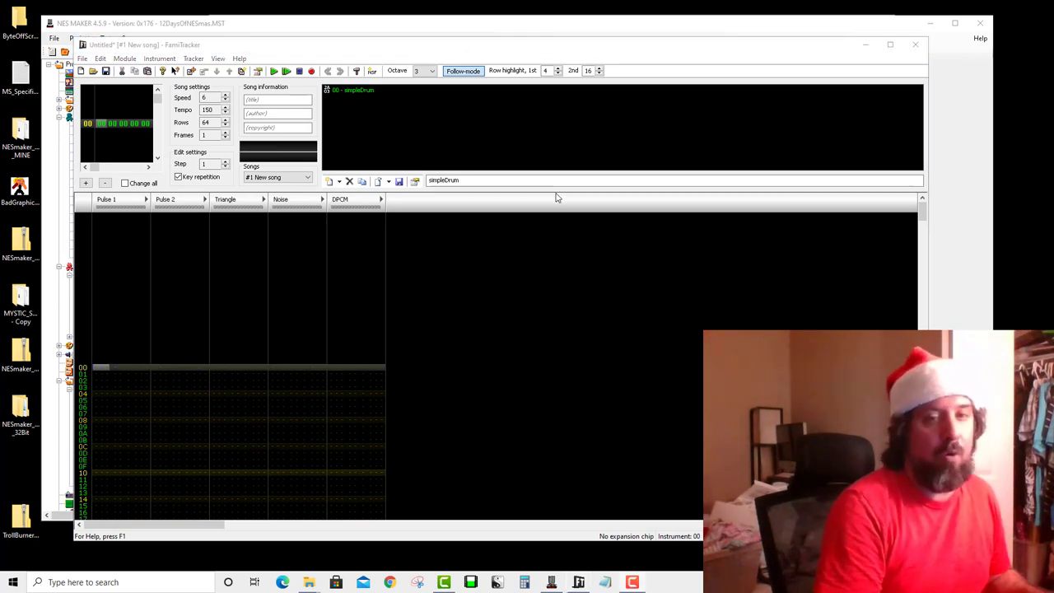
pyautogui.doubleClick(362, 90)
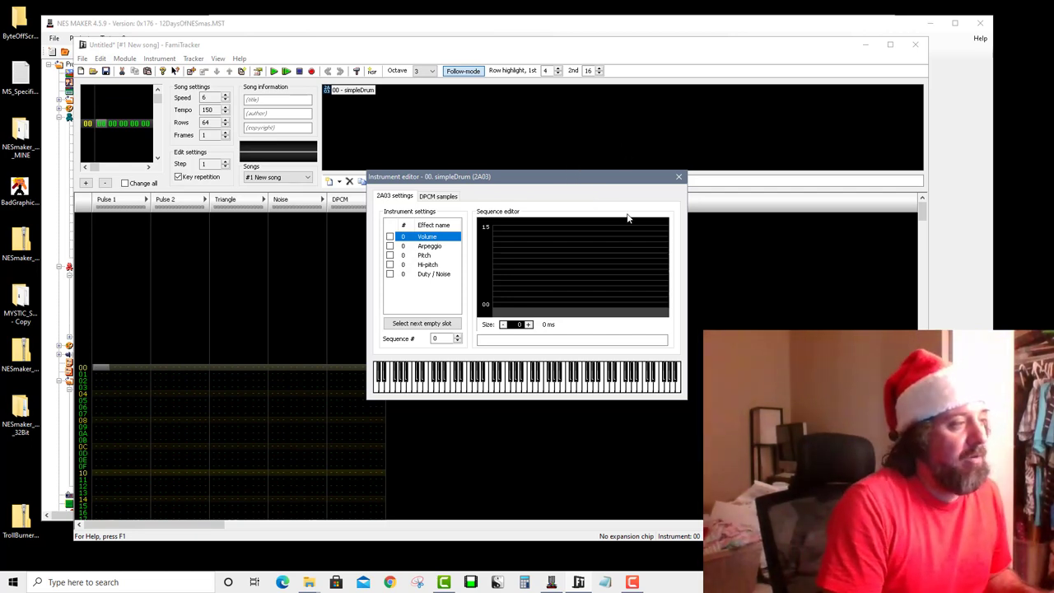
# Enable the Volume sequence and draw a 4-step envelope of 13 13 6 0.
pyautogui.click(390, 237)
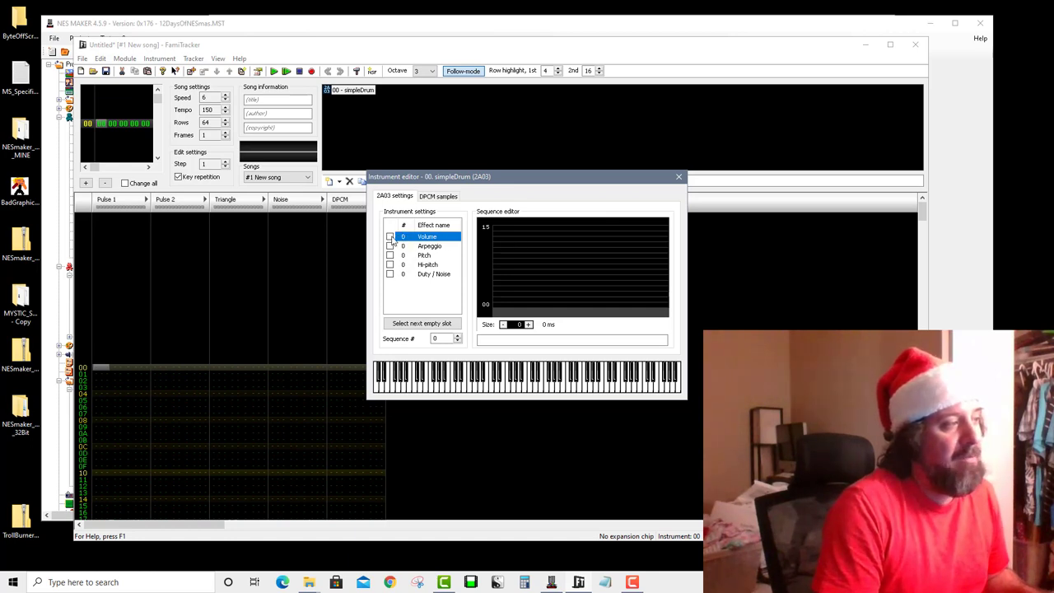
pyautogui.click(528, 324)
pyautogui.click(529, 324)
pyautogui.click(528, 324)
pyautogui.click(528, 324)
pyautogui.moveTo(502, 303)
pyautogui.mouseDown()
pyautogui.moveTo(501, 238)
pyautogui.moveTo(516, 239)
pyautogui.mouseUp()
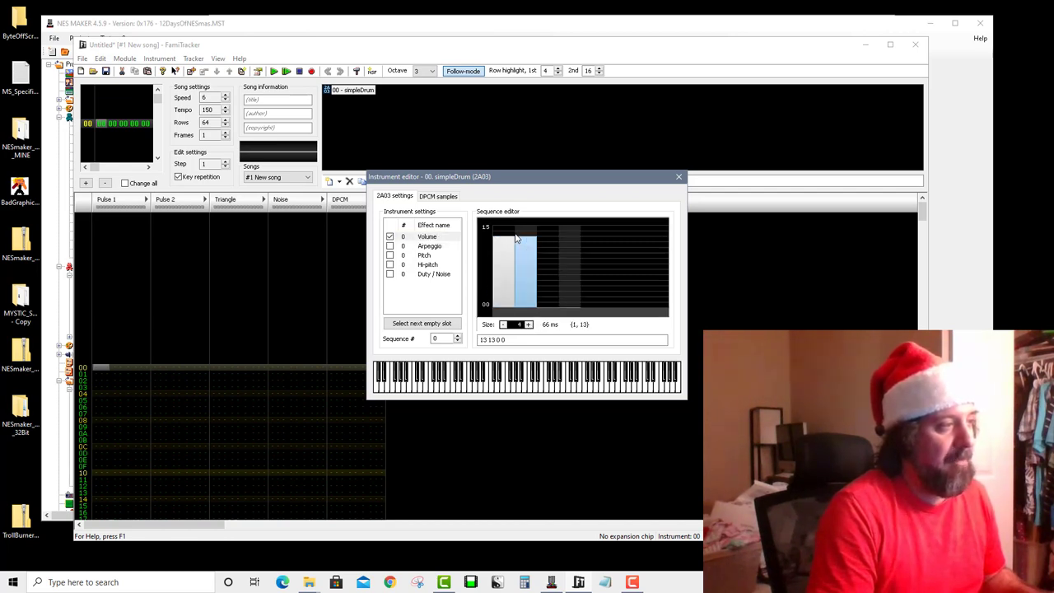
pyautogui.click(546, 271)
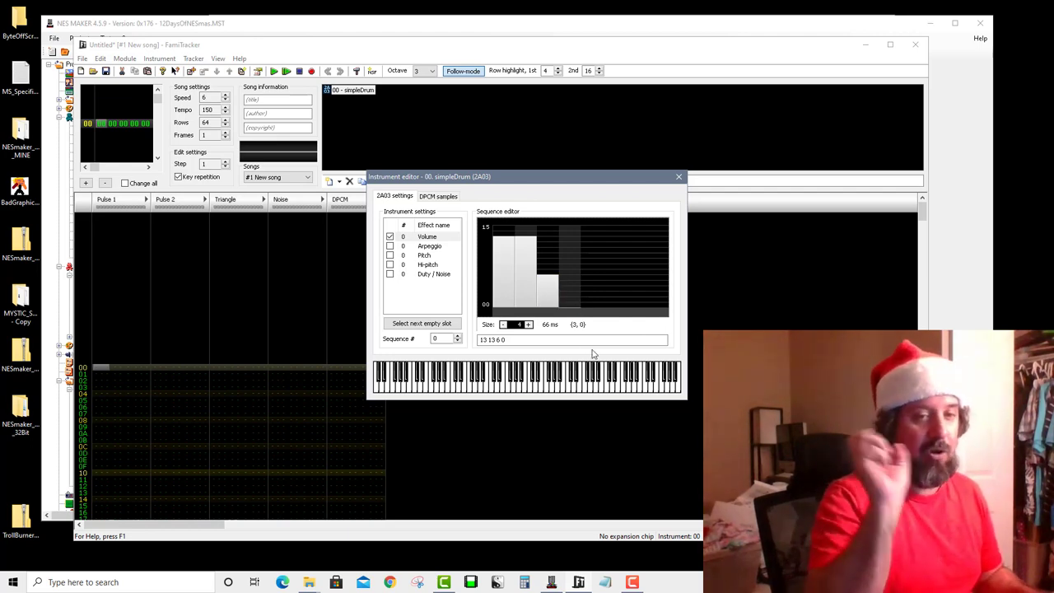
# Preview the simpleDrum sound on several piano keys.
pyautogui.click(541, 391)
pyautogui.click(541, 391)
pyautogui.click(540, 391)
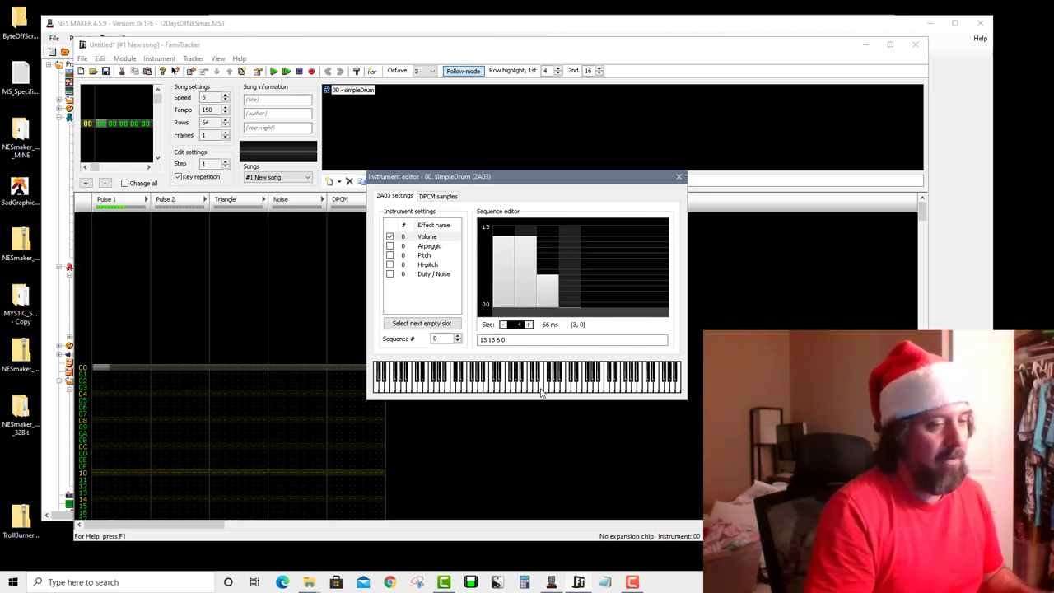
pyautogui.click(541, 391)
pyautogui.click(492, 386)
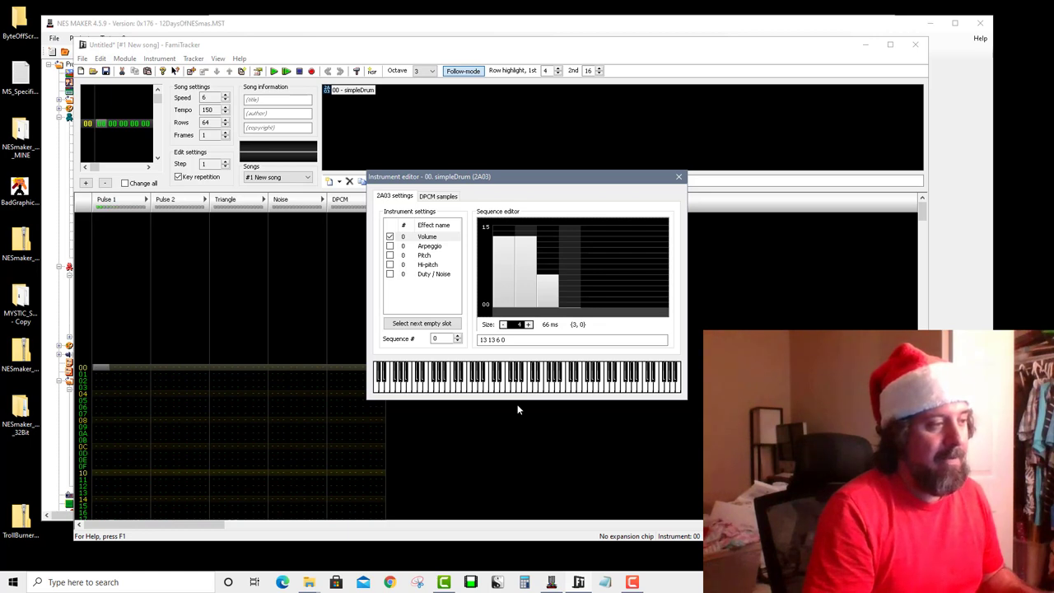